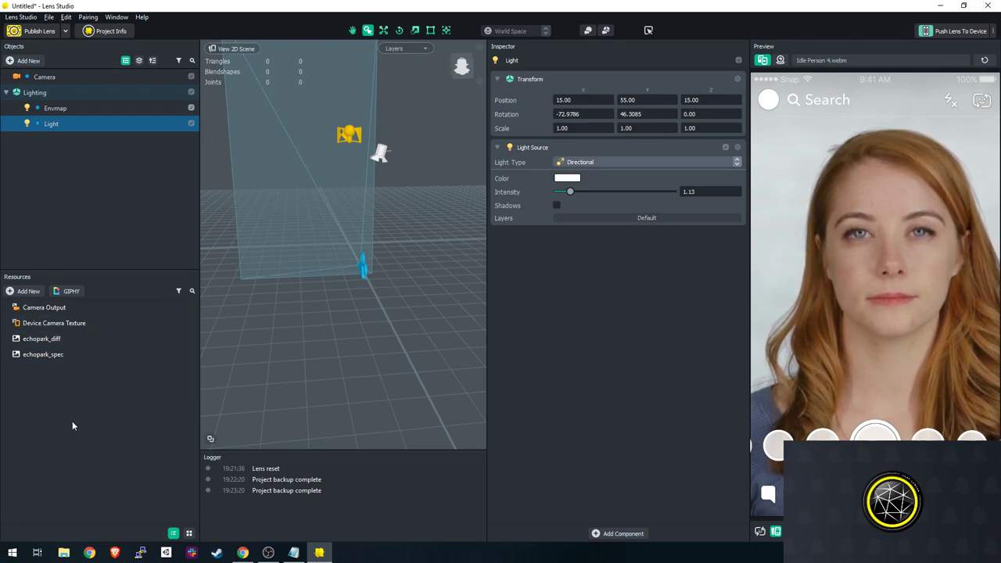
- Add a Face Stretch face effect and preview the lens in Webcam Mode
{"action": "left_click", "coordinate": [141, 195]}
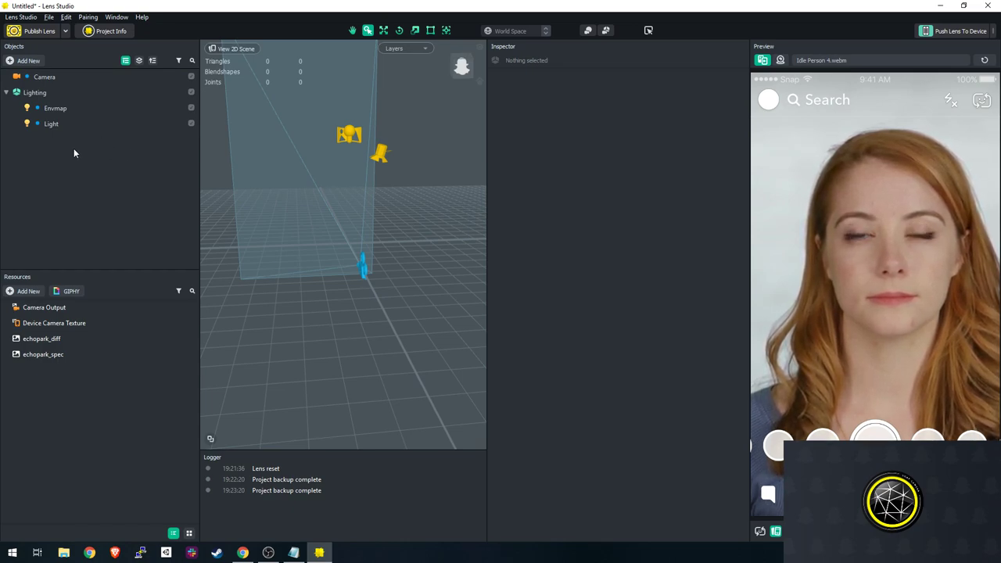
{"action": "left_click", "coordinate": [27, 62]}
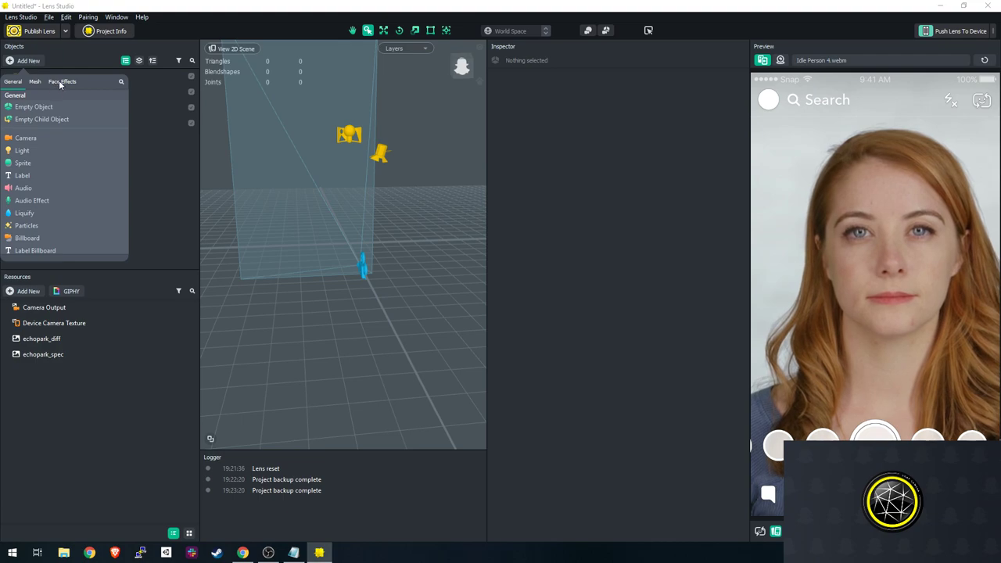
{"action": "left_click", "coordinate": [60, 82]}
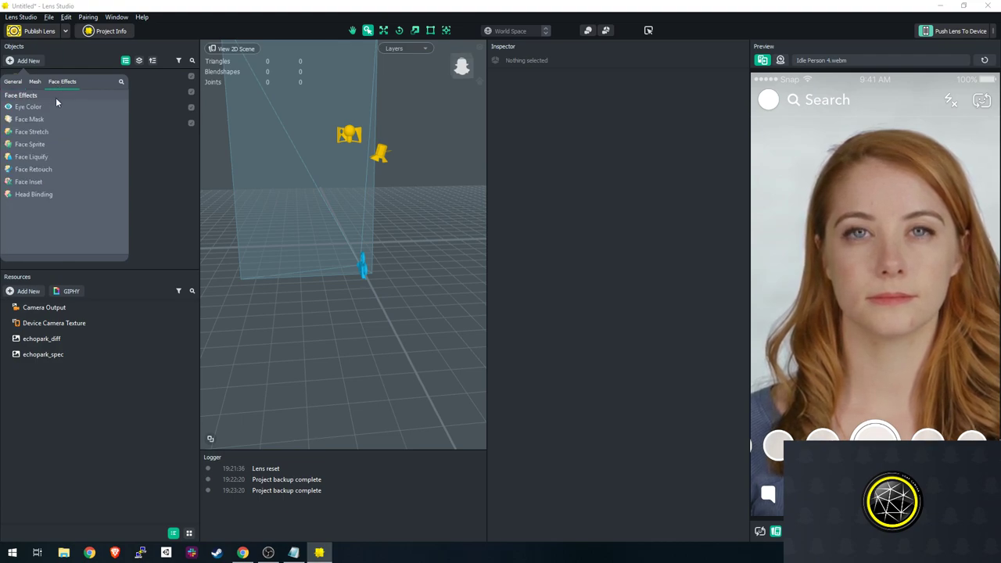
{"action": "left_click", "coordinate": [33, 132]}
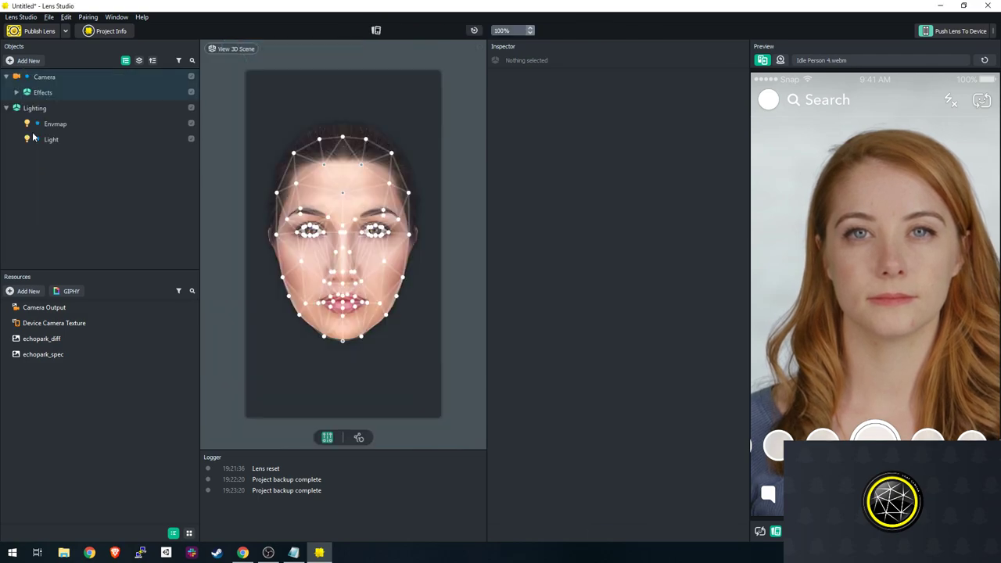
{"action": "left_click", "coordinate": [780, 60]}
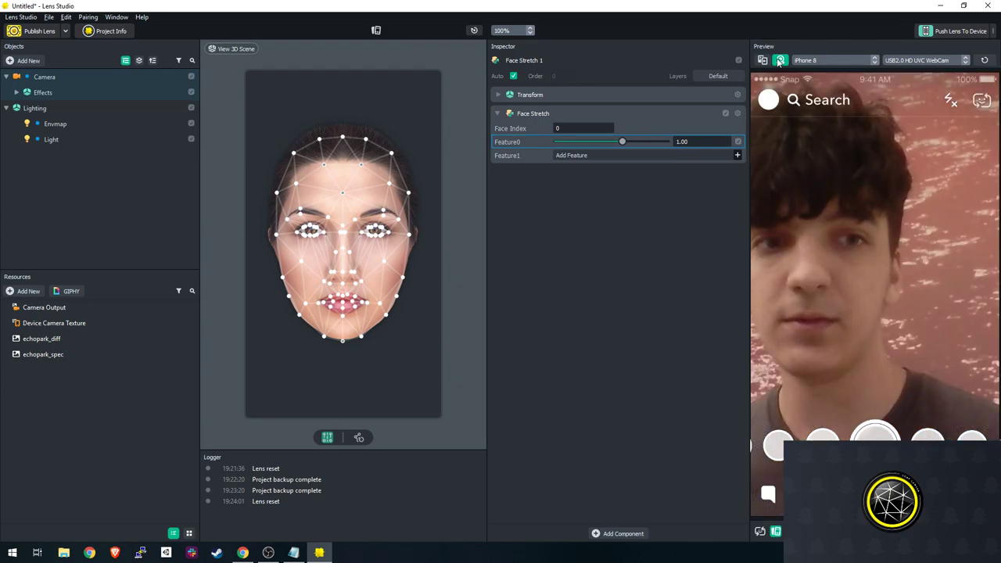
- In OBS, delete the Video Capture Device source, keeping only Display Capture
{"action": "left_click", "coordinate": [268, 552]}
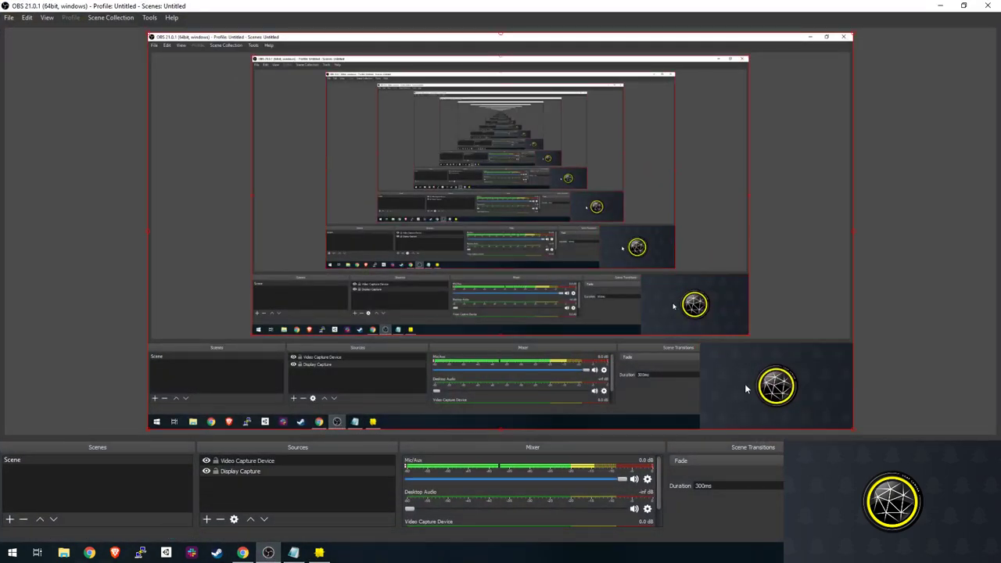
{"action": "left_click", "coordinate": [805, 396]}
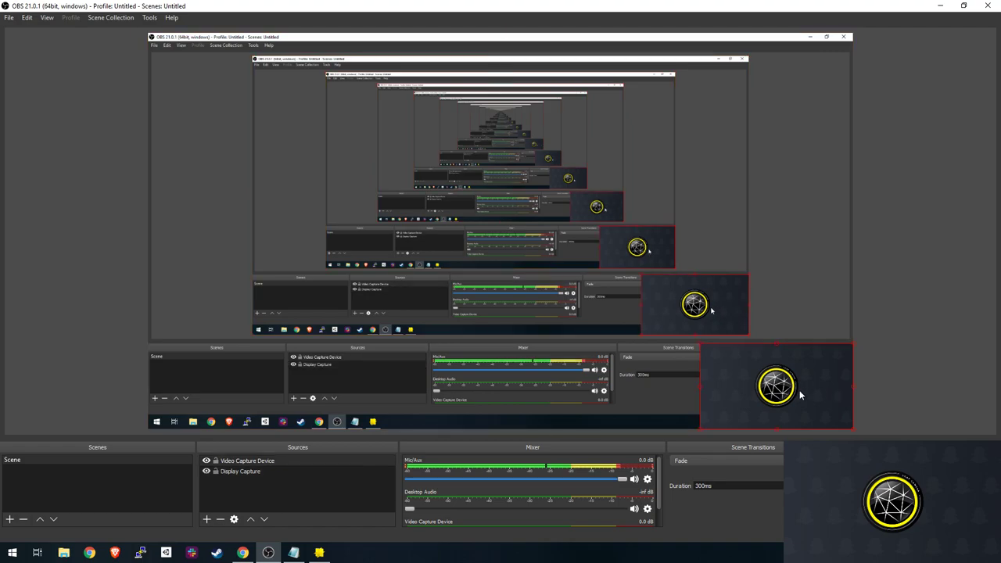
{"action": "left_click", "coordinate": [220, 521]}
{"action": "left_click", "coordinate": [546, 288]}
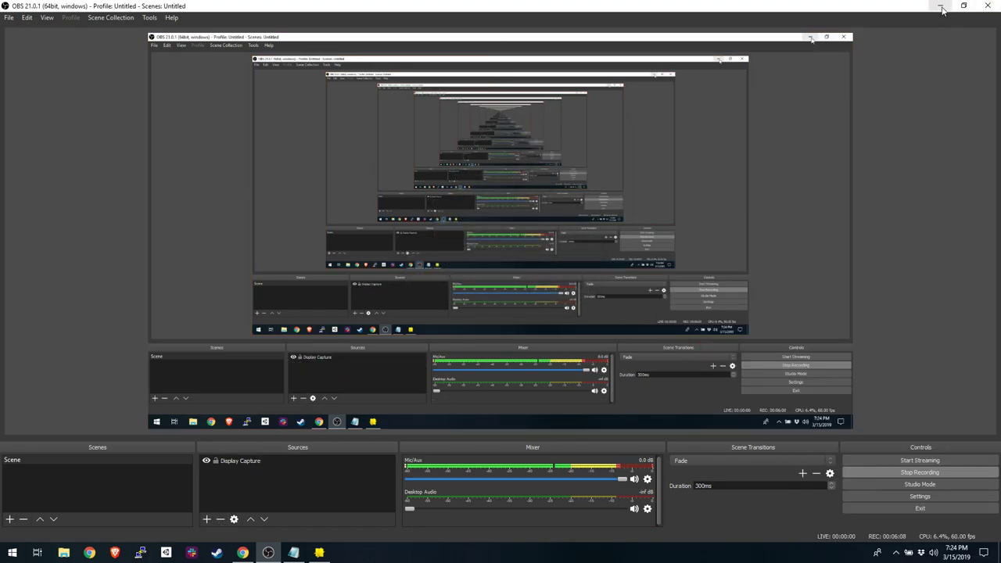
{"action": "left_click", "coordinate": [941, 7]}
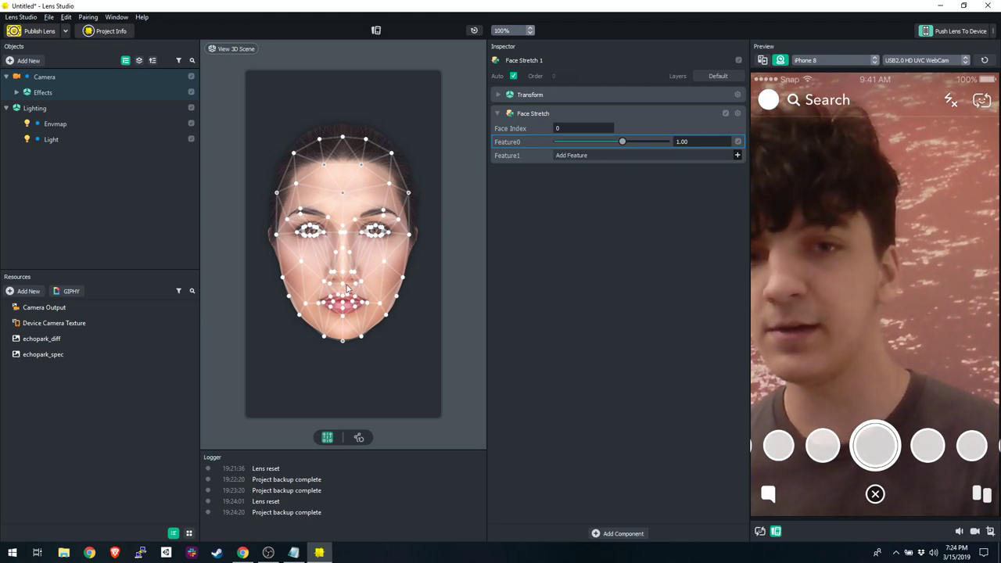
- Drag the Face Stretch mesh's chin point down to lengthen the lower face
{"action": "left_click_drag", "start_coordinate": [343, 342], "coordinate": [334, 394]}
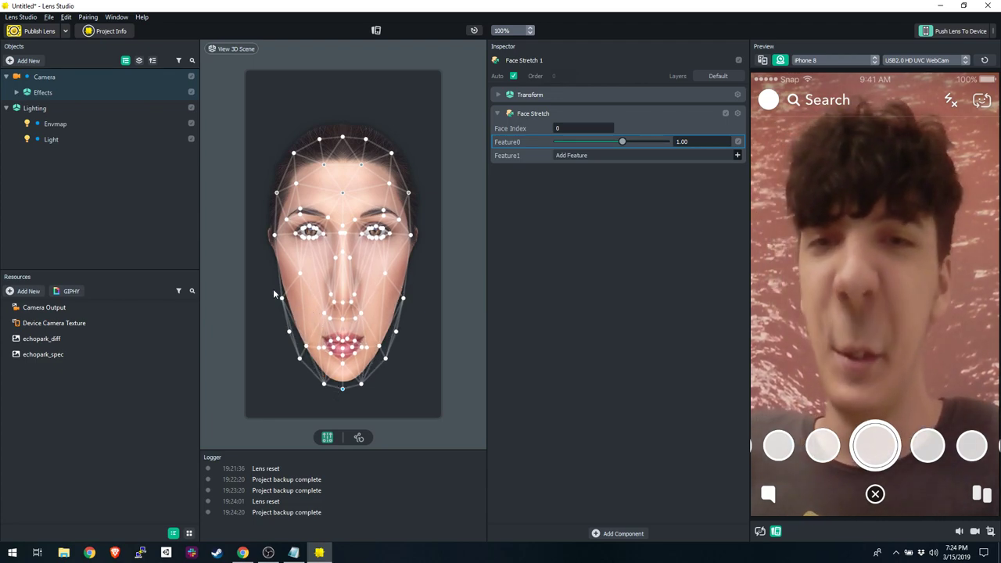
{"action": "scroll", "coordinate": [304, 298], "scroll_direction": "up", "scroll_amount": 5}
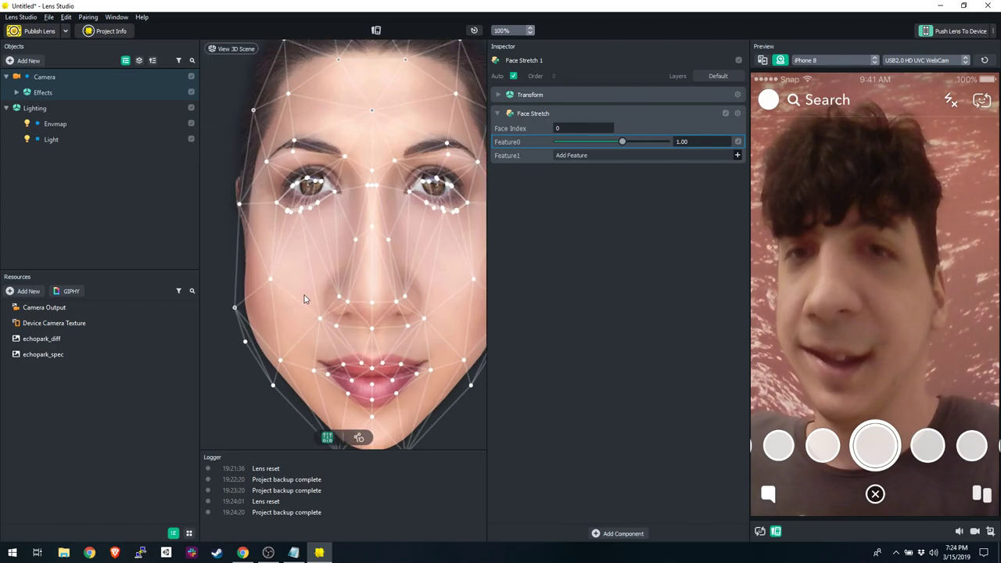
{"action": "scroll", "coordinate": [304, 294], "scroll_direction": "down", "scroll_amount": 3}
{"action": "scroll", "coordinate": [226, 284], "scroll_direction": "up", "scroll_amount": 2}
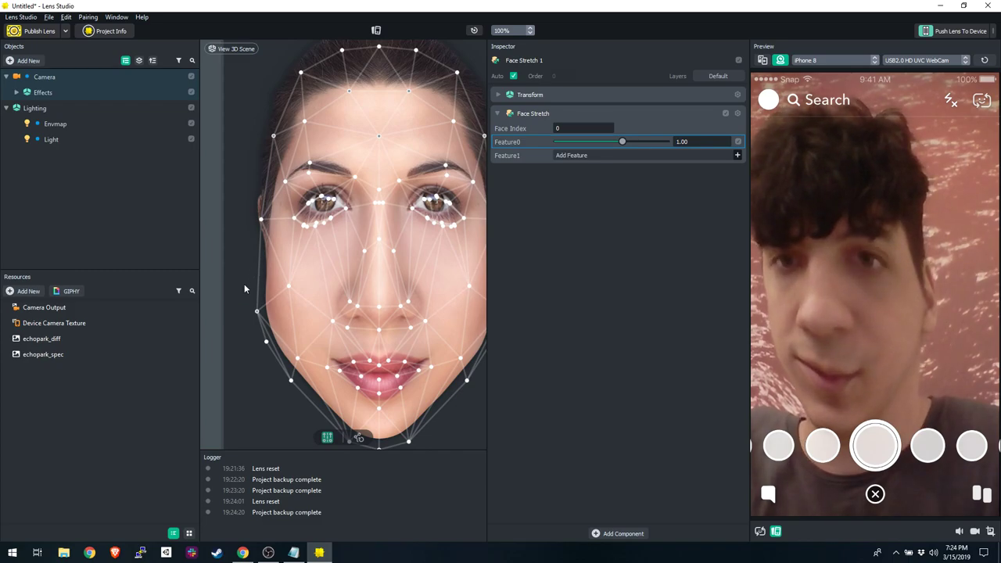
{"action": "scroll", "coordinate": [244, 289], "scroll_direction": "down", "scroll_amount": 2}
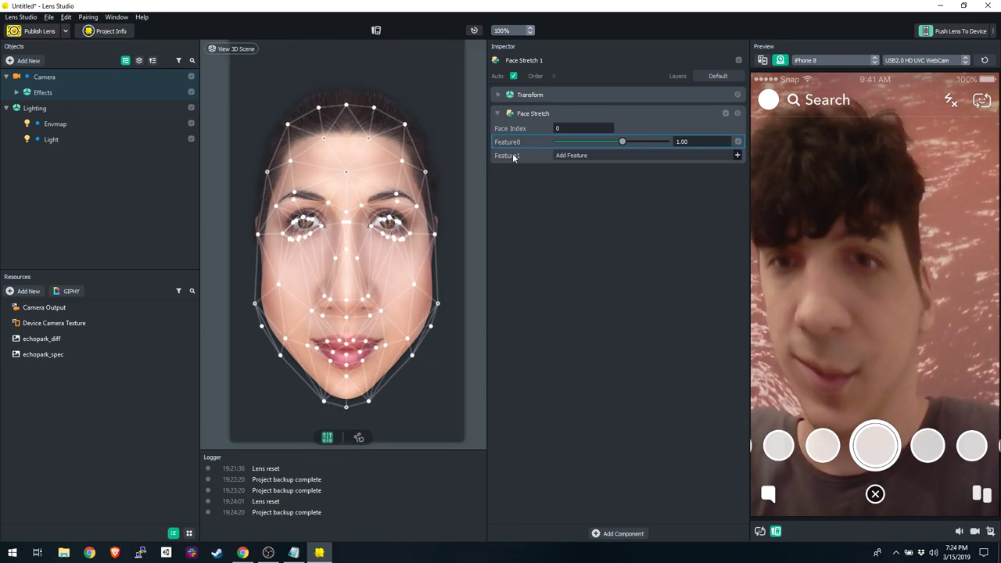
- Enlarge the scene view and reset it to frame the whole face mesh
{"action": "left_click_drag", "start_coordinate": [487, 218], "coordinate": [584, 213]}
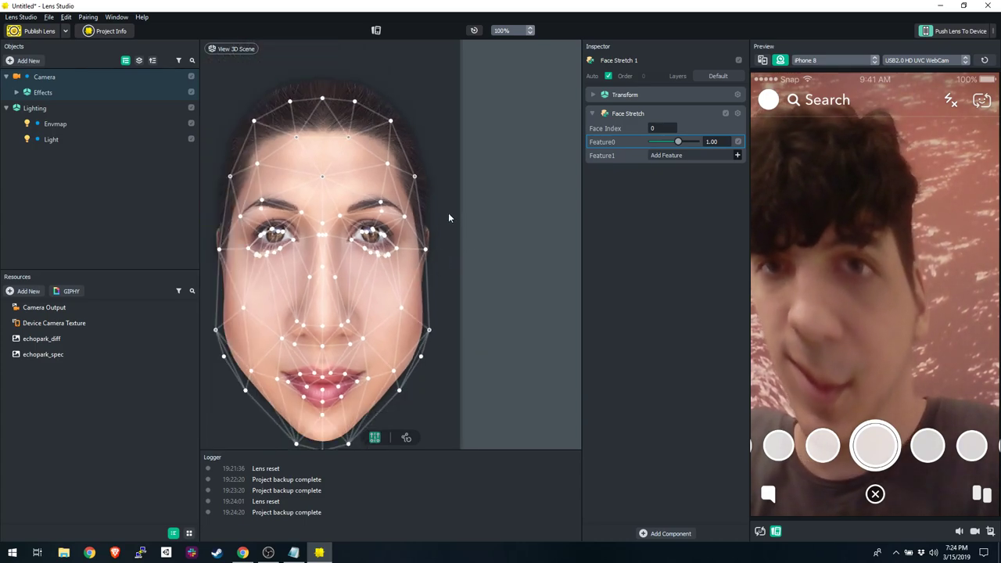
{"action": "scroll", "coordinate": [448, 213], "scroll_direction": "down", "scroll_amount": 1}
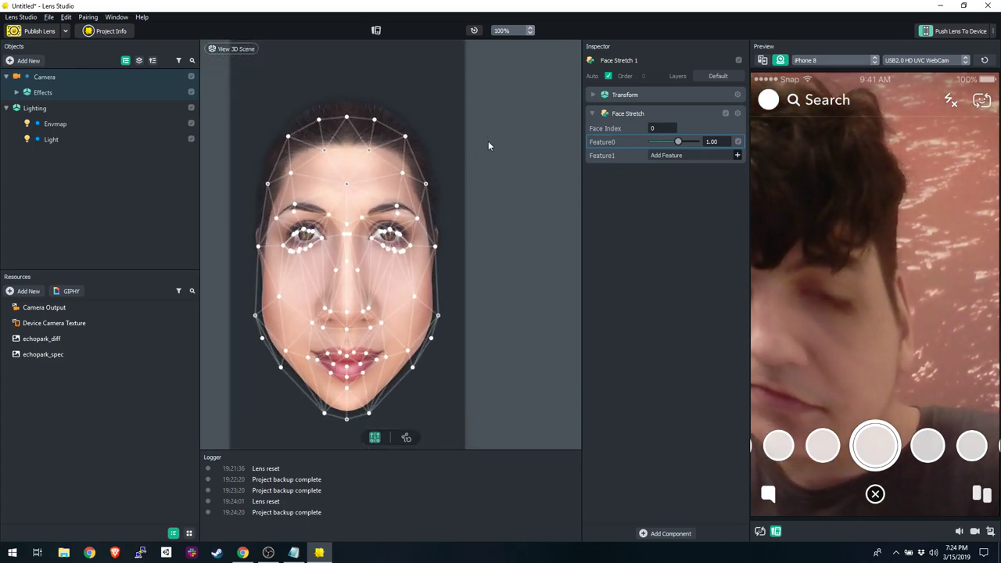
{"action": "right_click", "coordinate": [488, 146]}
{"action": "right_click", "coordinate": [435, 382]}
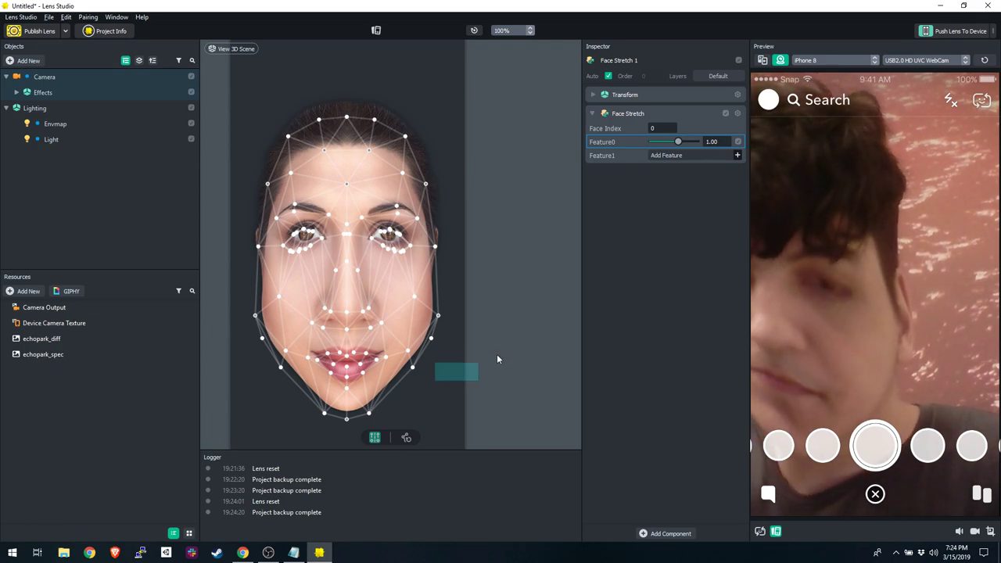
{"action": "left_click", "coordinate": [456, 371]}
{"action": "scroll", "coordinate": [442, 323], "scroll_direction": "up", "scroll_amount": 1}
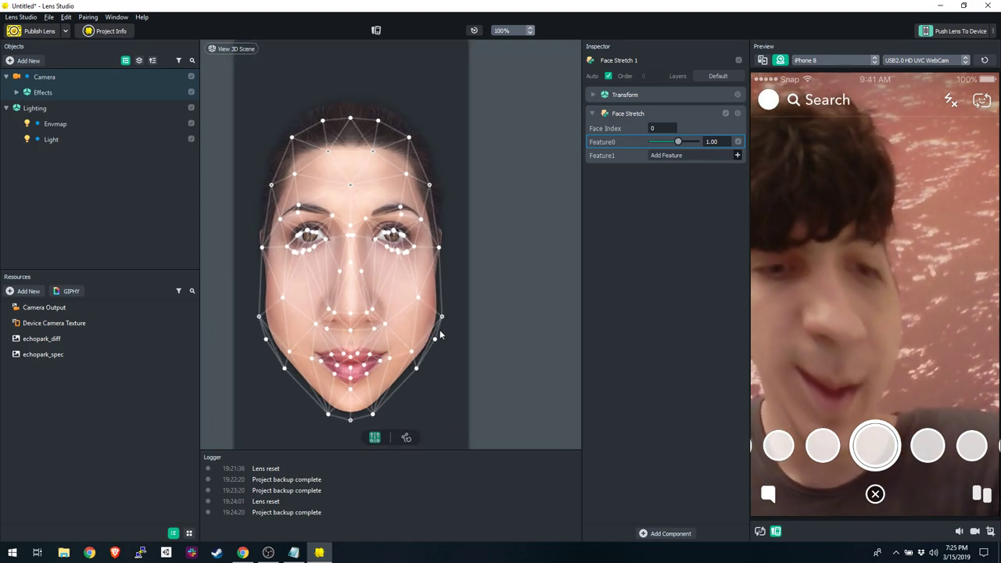
{"action": "right_click", "coordinate": [465, 342]}
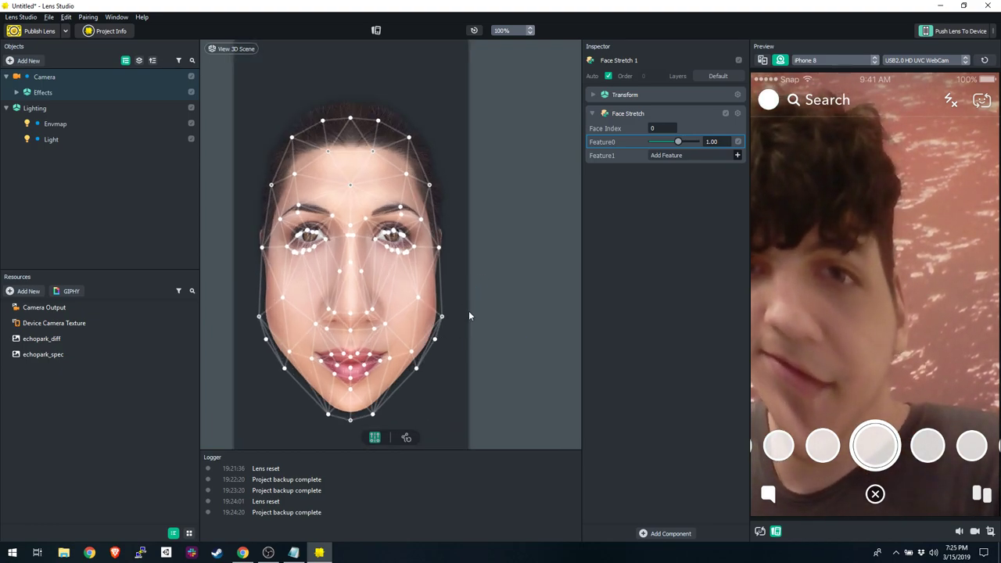
{"action": "right_click", "coordinate": [516, 354]}
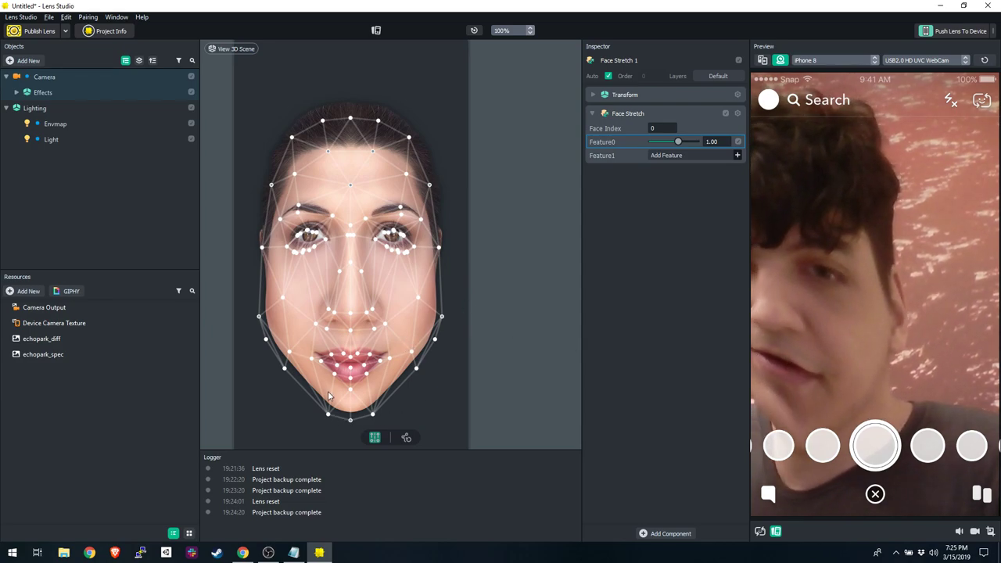
- Reshape Feature0: push jaw points outward, lengthen the nose, widen the cheek edge
{"action": "left_click_drag", "start_coordinate": [286, 352], "coordinate": [288, 354]}
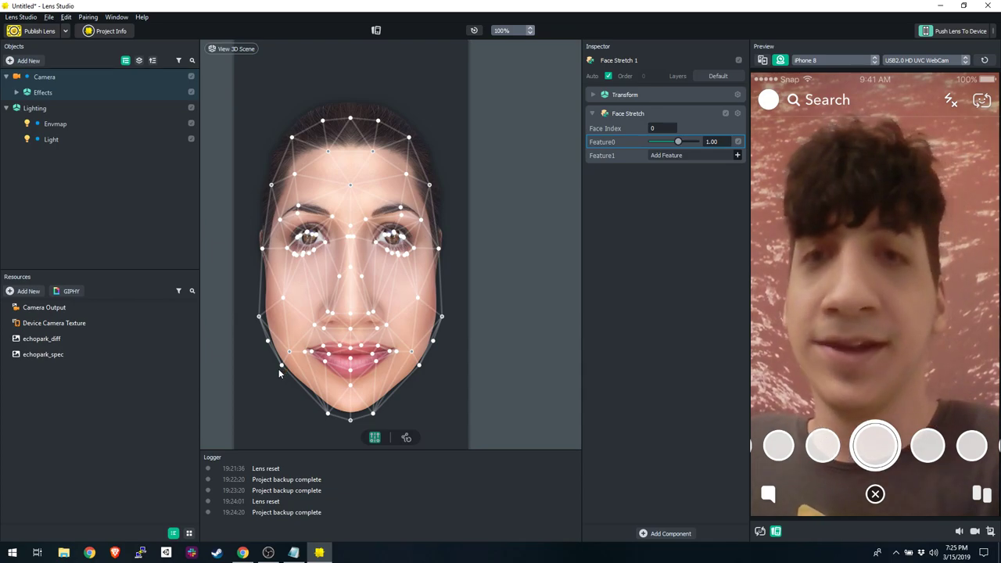
{"action": "left_click_drag", "start_coordinate": [278, 368], "coordinate": [264, 381]}
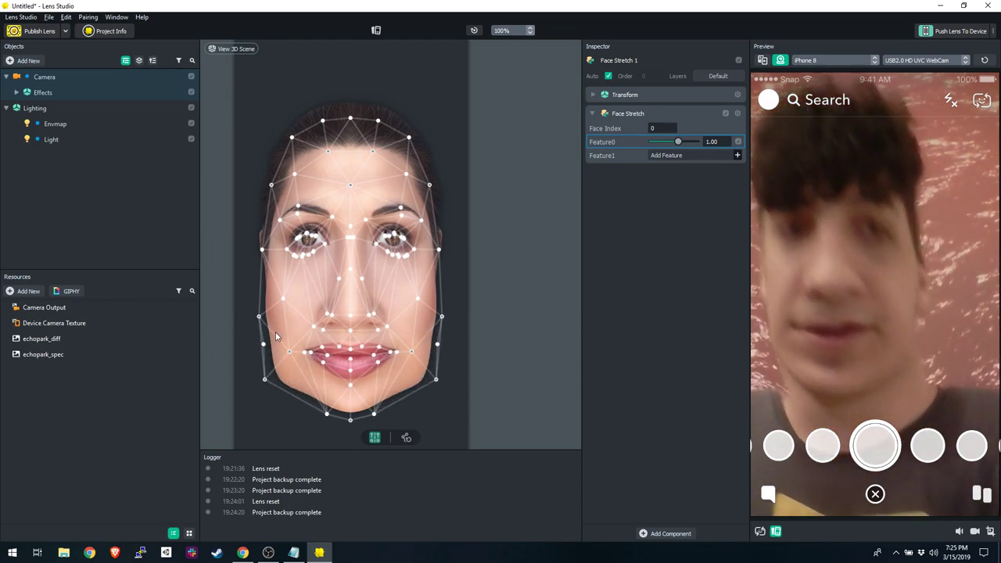
{"action": "mouse_move", "coordinate": [352, 316]}
{"action": "left_mouse_down"}
{"action": "mouse_move", "coordinate": [350, 331]}
{"action": "mouse_move", "coordinate": [351, 308]}
{"action": "mouse_move", "coordinate": [351, 319]}
{"action": "left_mouse_up"}
{"action": "left_click_drag", "start_coordinate": [438, 252], "coordinate": [466, 253]}
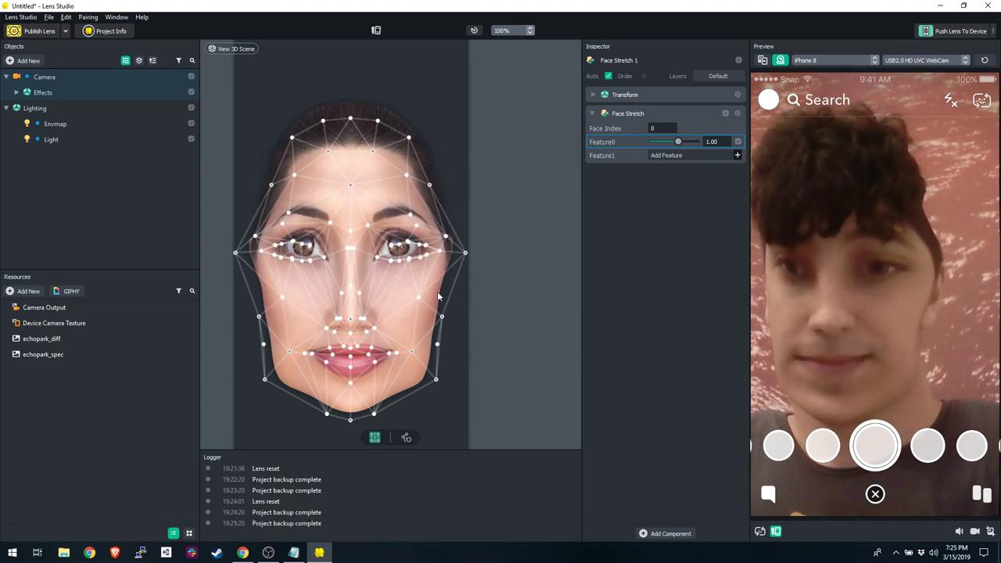
- Turn off Symmetrical Mode for the face mesh, then deselect Face Stretch
{"action": "left_click", "coordinate": [375, 438]}
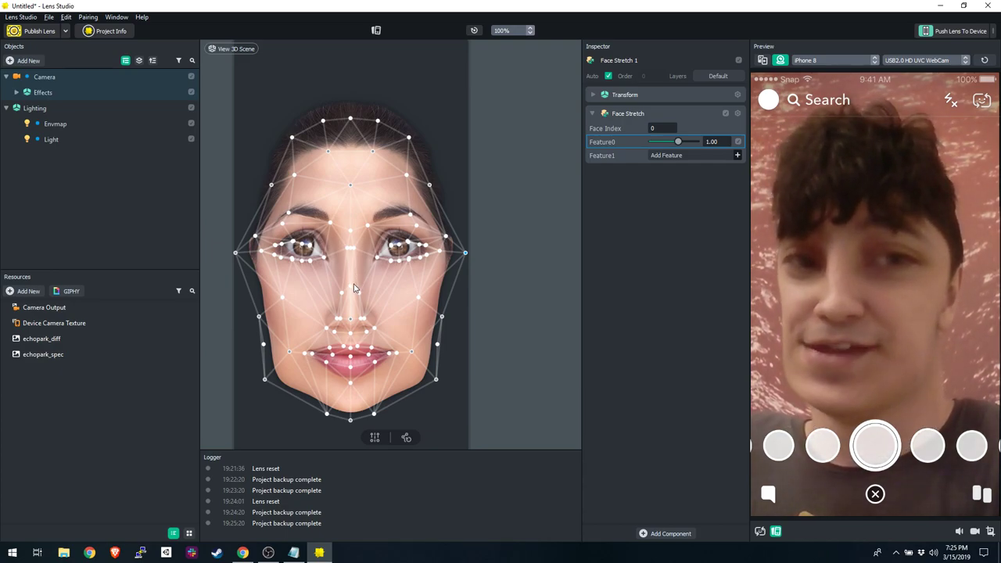
{"action": "left_click", "coordinate": [43, 222]}
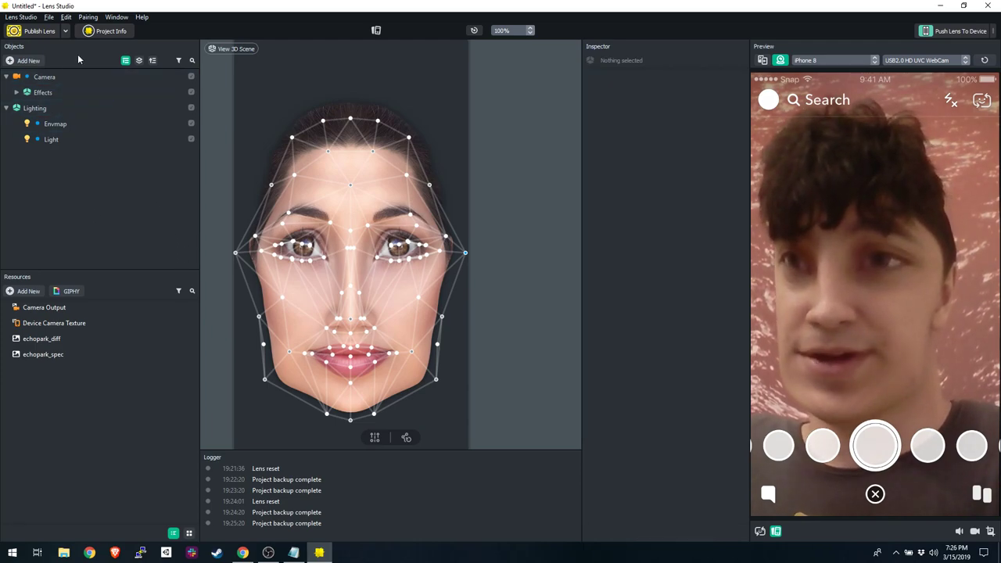
- Add a Face Retouch effect and expand the Effects group to show Retouch 1
{"action": "left_click", "coordinate": [37, 62]}
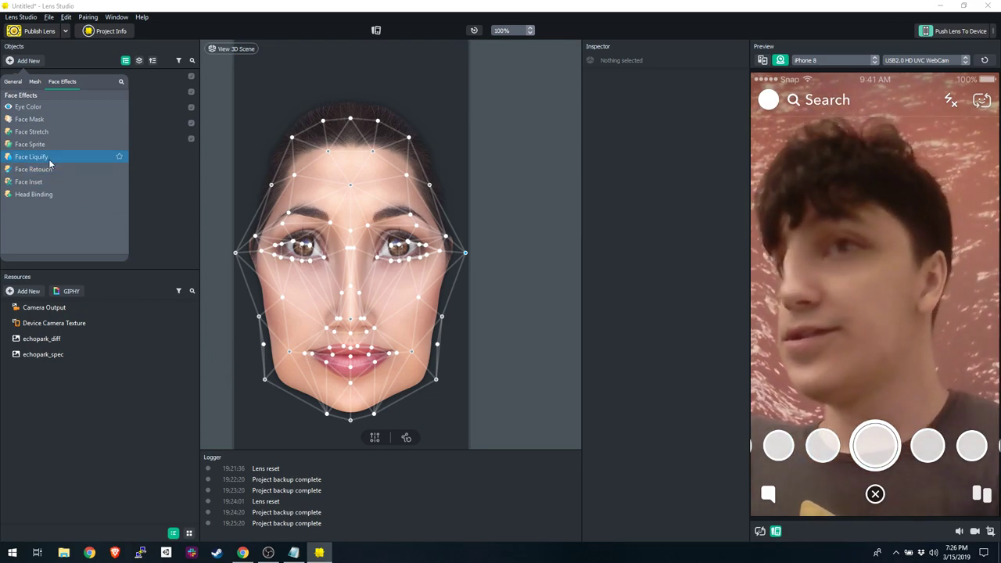
{"action": "left_click", "coordinate": [29, 62]}
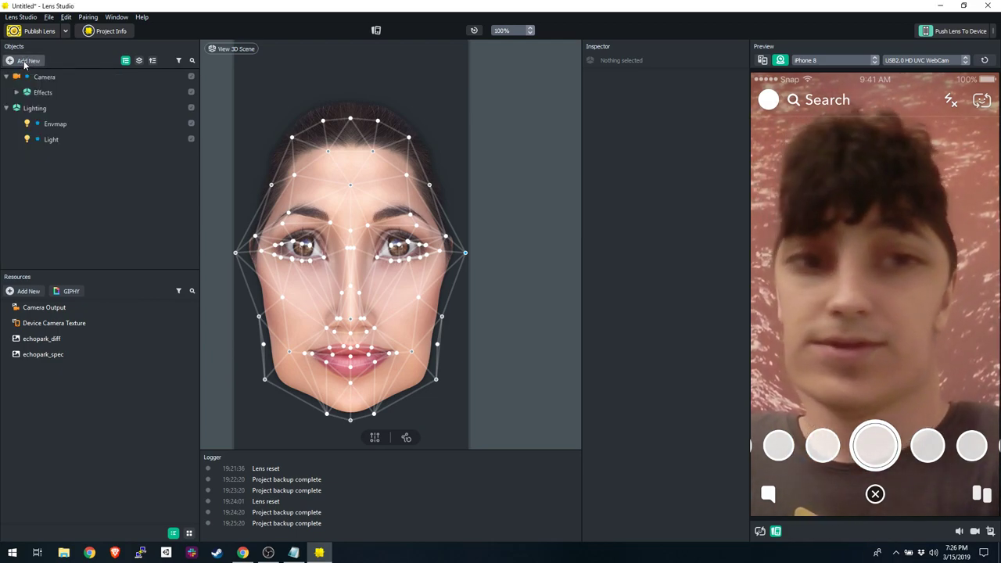
{"action": "left_click", "coordinate": [25, 62]}
{"action": "left_click", "coordinate": [39, 171]}
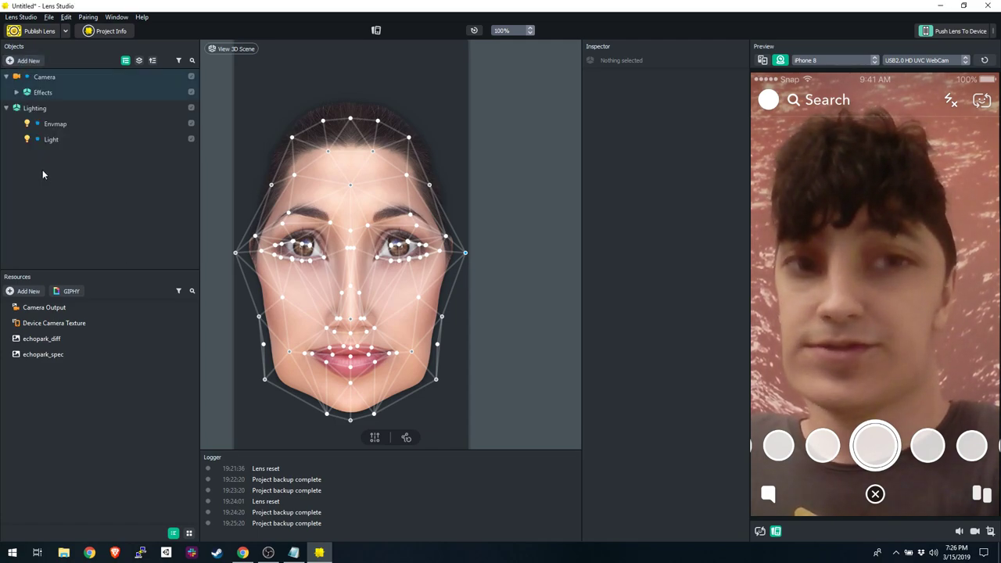
{"action": "left_click", "coordinate": [17, 92]}
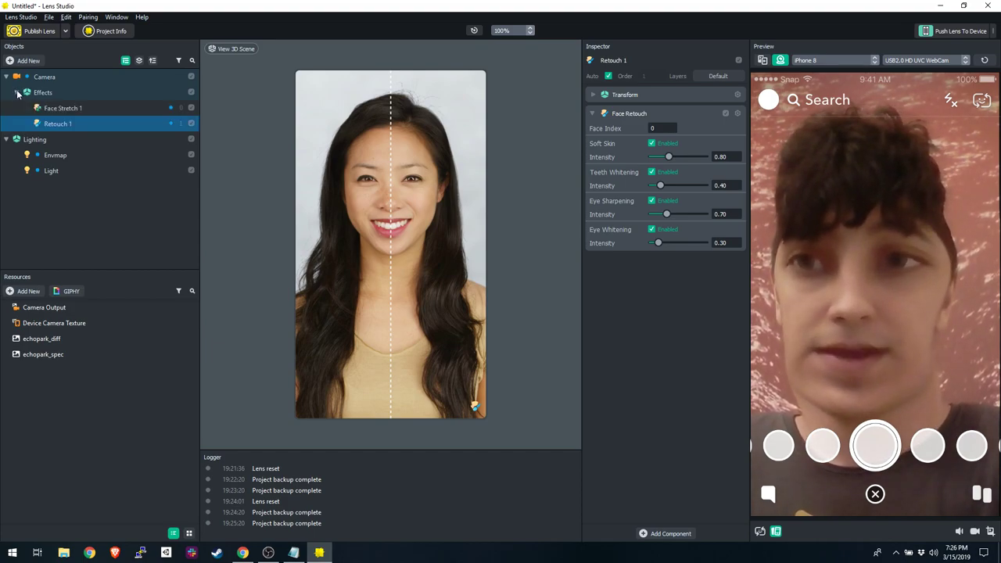
- Compare Face Stretch 1 and Retouch 1 settings, end on Face Stretch 1, then bring up Notepad
{"action": "left_click", "coordinate": [17, 92]}
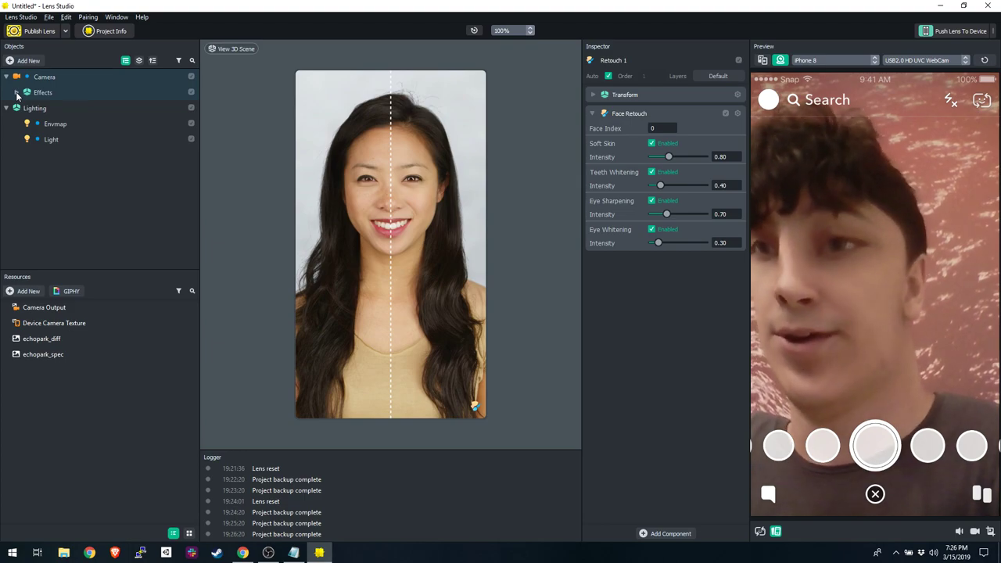
{"action": "left_click", "coordinate": [17, 92]}
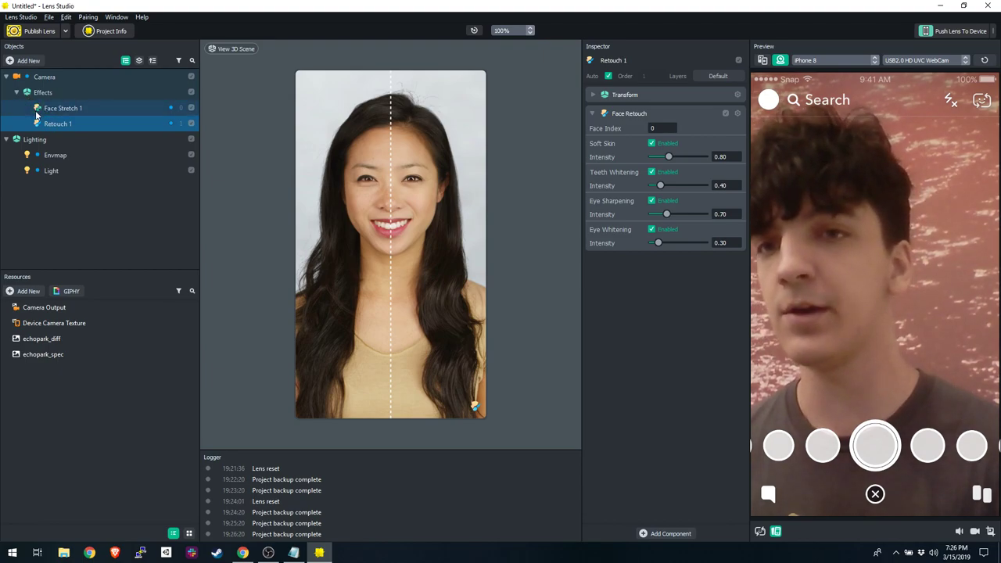
{"action": "left_click", "coordinate": [49, 108]}
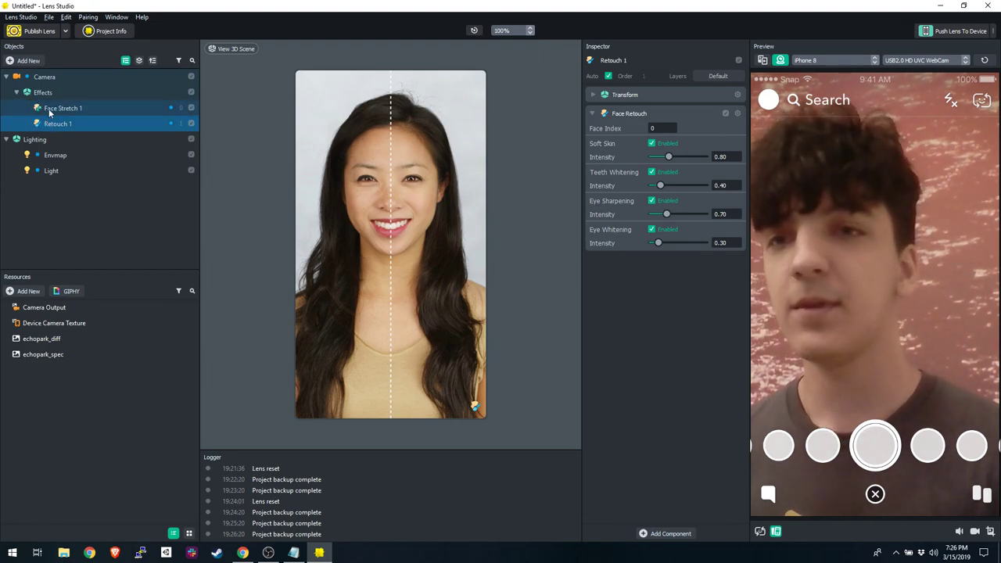
{"action": "left_click", "coordinate": [50, 126]}
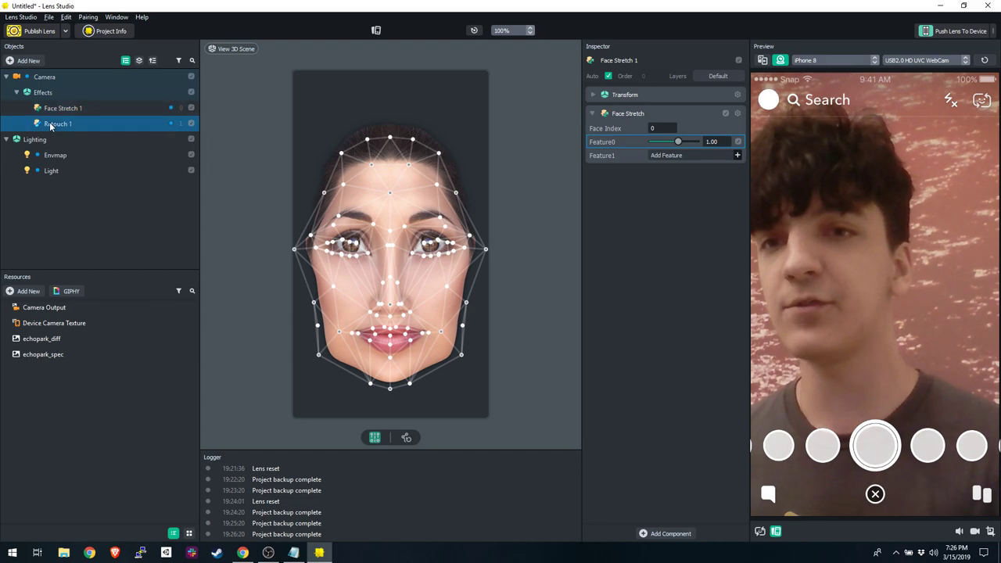
{"action": "left_click", "coordinate": [70, 110]}
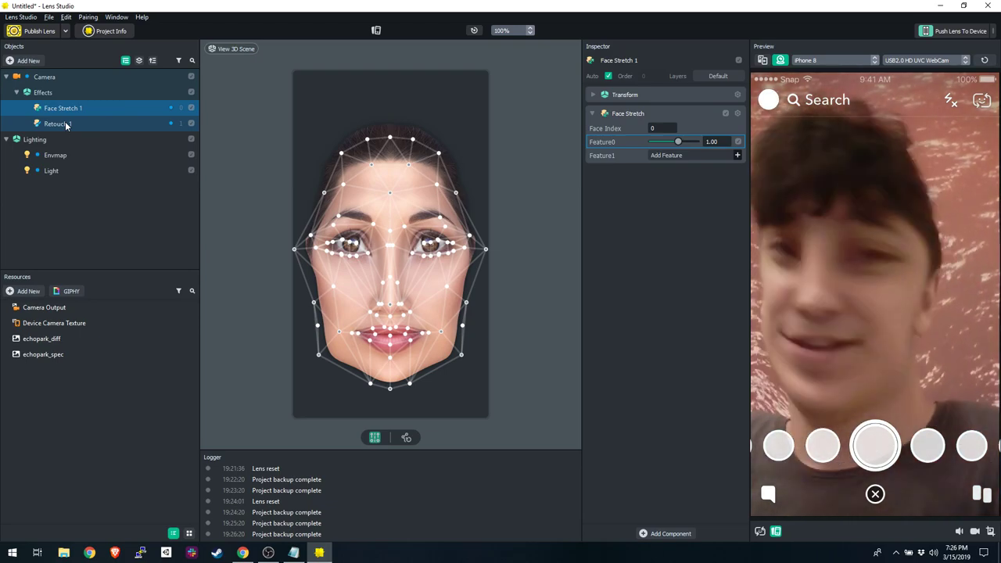
{"action": "left_click", "coordinate": [65, 122]}
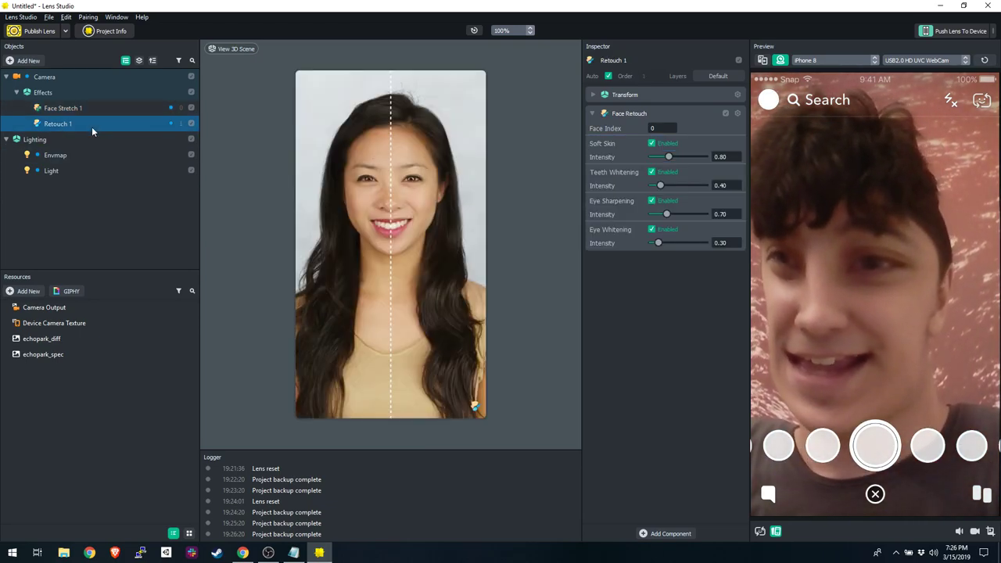
{"action": "left_click", "coordinate": [91, 107]}
{"action": "left_click", "coordinate": [293, 553]}
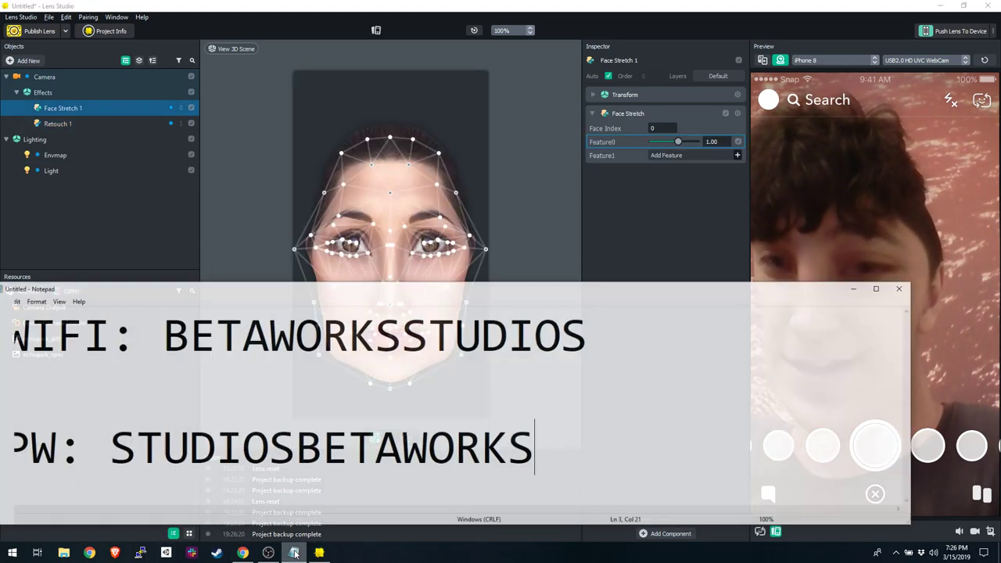
- Move the Notepad network note aside, then minimise it
{"action": "left_click_drag", "start_coordinate": [405, 277], "coordinate": [469, 284]}
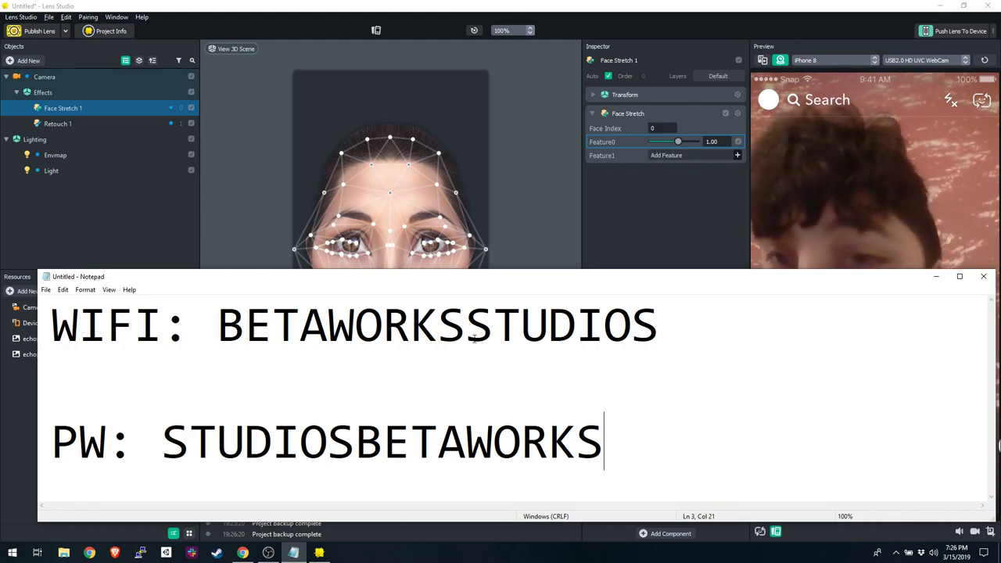
{"action": "left_click", "coordinate": [935, 279]}
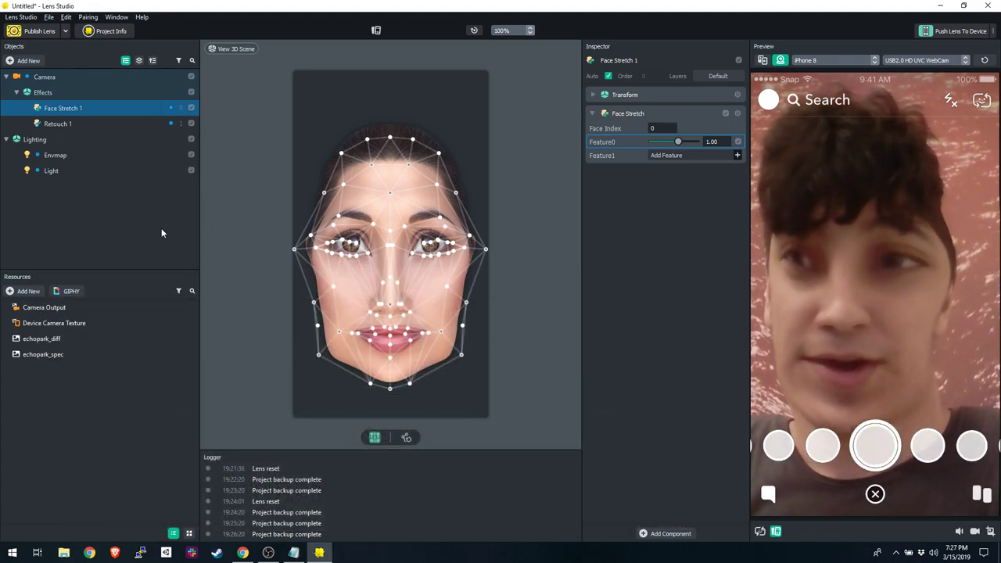
- Disable Face Stretch 1 in the Objects panel and select Retouch 1
{"action": "left_click", "coordinate": [139, 217]}
{"action": "left_click", "coordinate": [95, 110]}
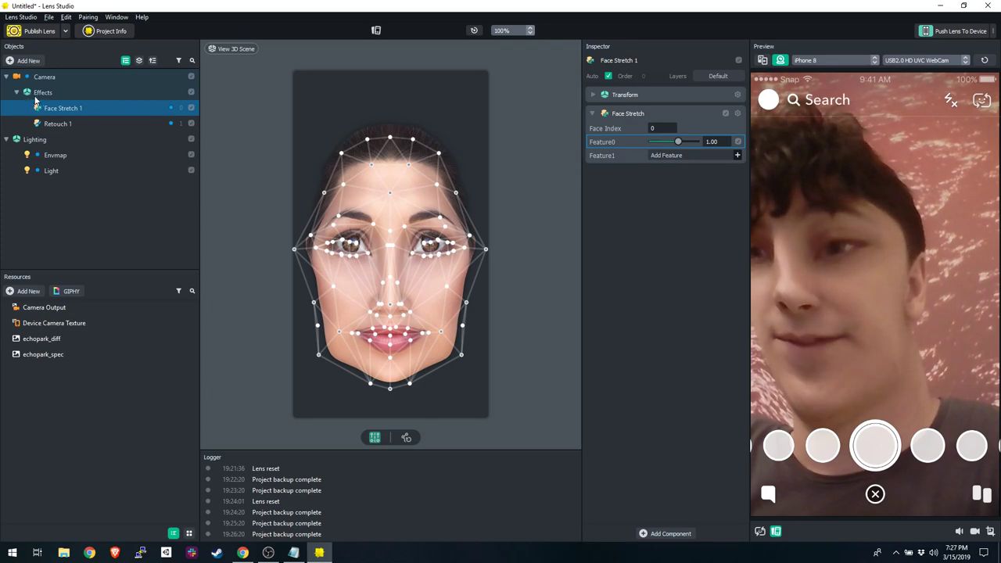
{"action": "left_click", "coordinate": [191, 108]}
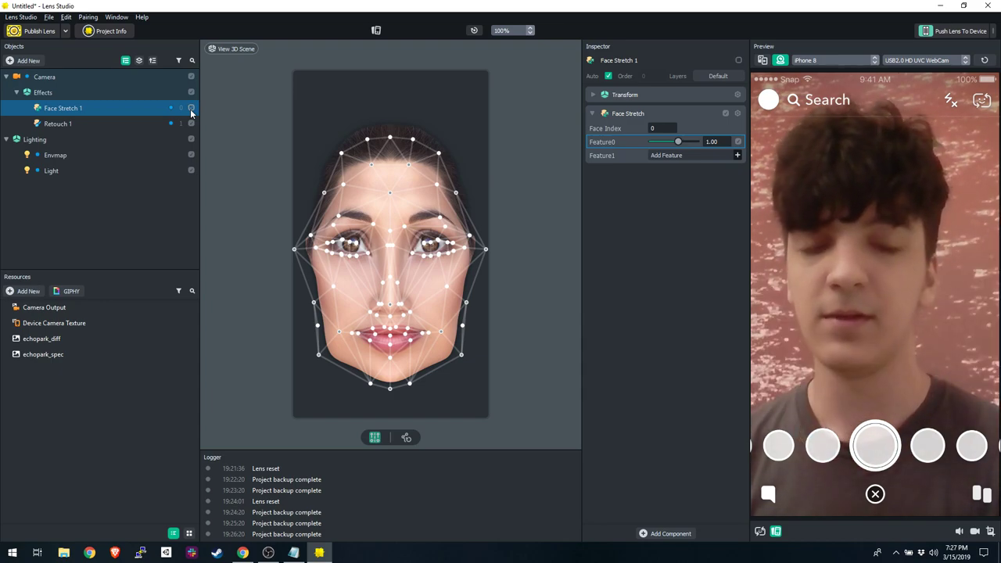
{"action": "left_click", "coordinate": [105, 123]}
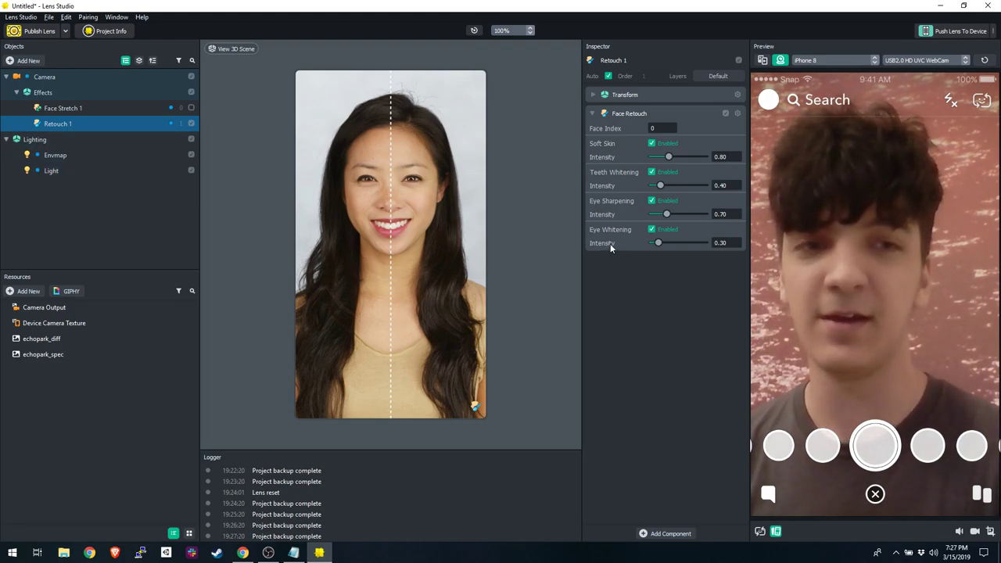
- Set Retouch intensities: Soft Skin 2.40, Teeth Whitening 2.30, Eye Sharpening 1.60, Eye Whitening 1.50
{"action": "left_click_drag", "start_coordinate": [686, 158], "coordinate": [681, 186]}
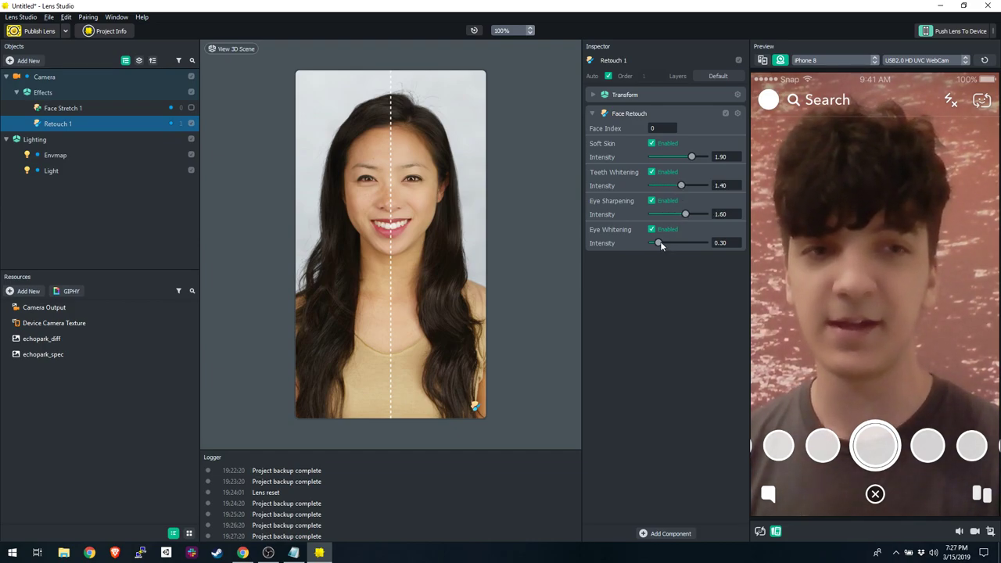
{"action": "mouse_move", "coordinate": [699, 158]}
{"action": "left_mouse_down"}
{"action": "mouse_move", "coordinate": [710, 159]}
{"action": "mouse_move", "coordinate": [685, 161]}
{"action": "left_mouse_up"}
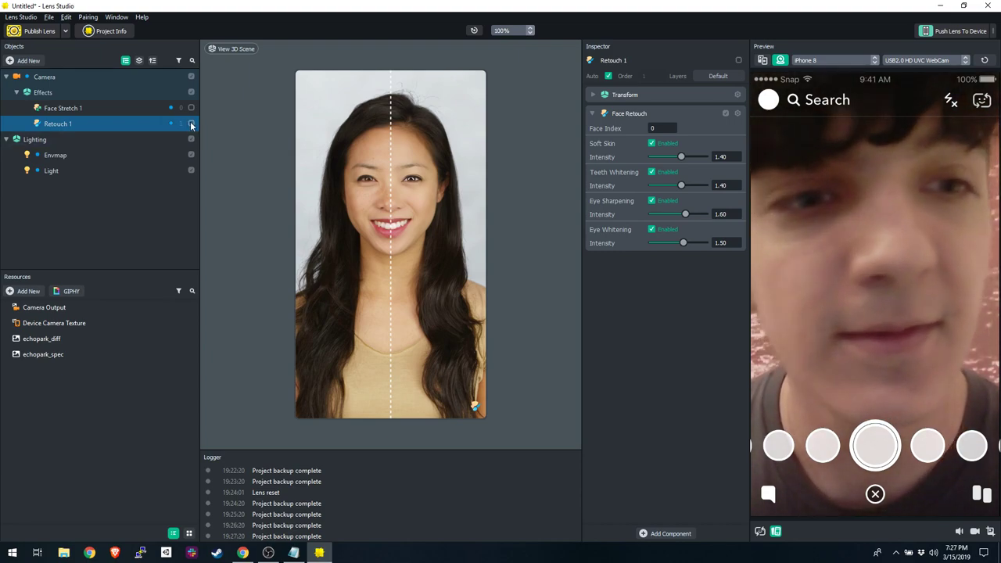
{"action": "left_click_drag", "start_coordinate": [681, 156], "coordinate": [696, 165]}
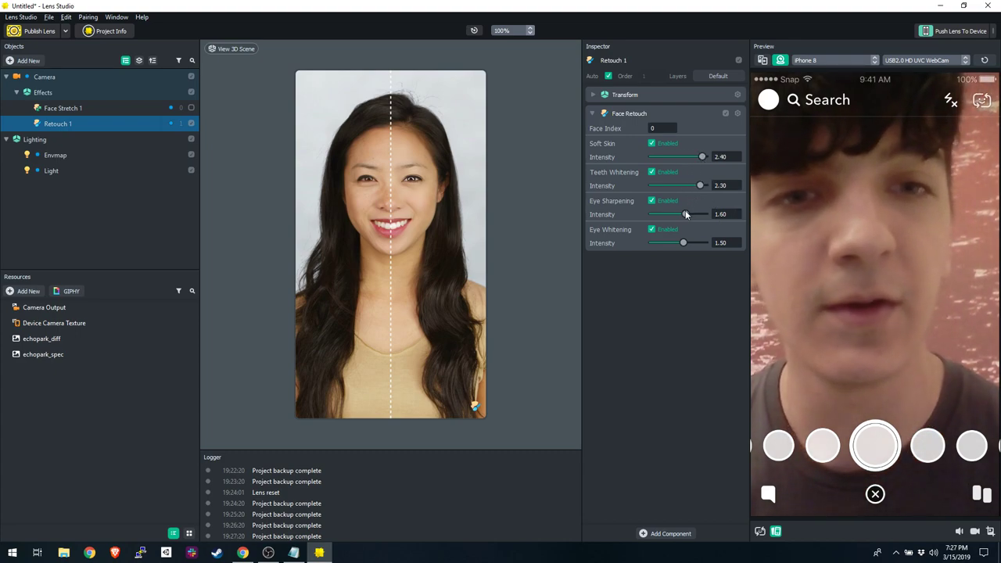